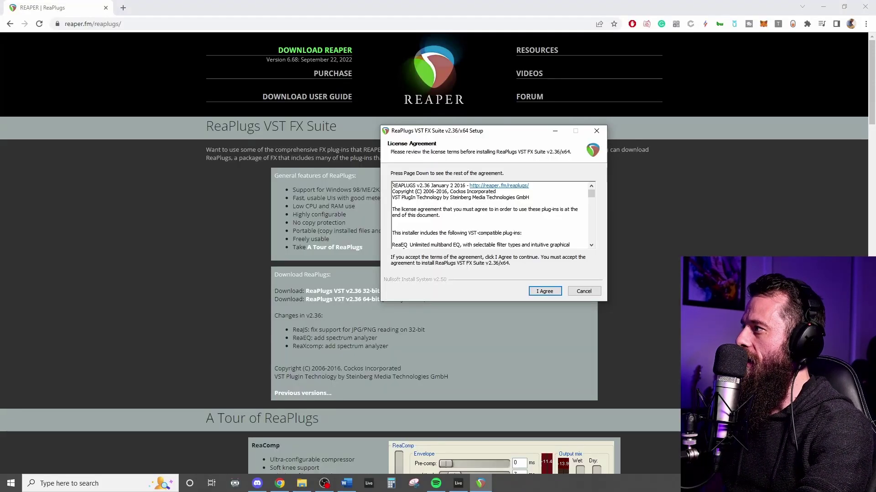
# - Accept the licence and deselect ReaEQ, ReaComp, ReaGate, ReaXcomp, ReaFir, ReaDelay, ReaControlMIDI and ReaJS
pyautogui.click(544, 294)
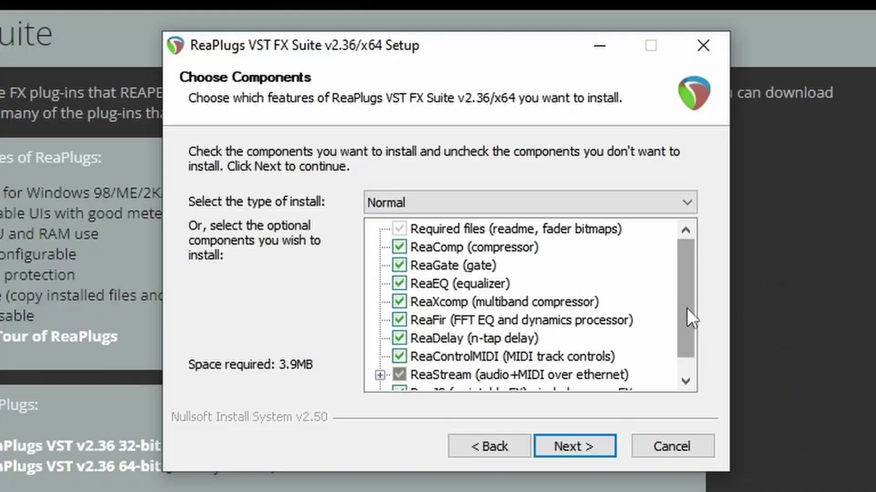
pyautogui.scroll(-1, 590, 237)
pyautogui.scroll(1, 591, 245)
pyautogui.click(475, 226)
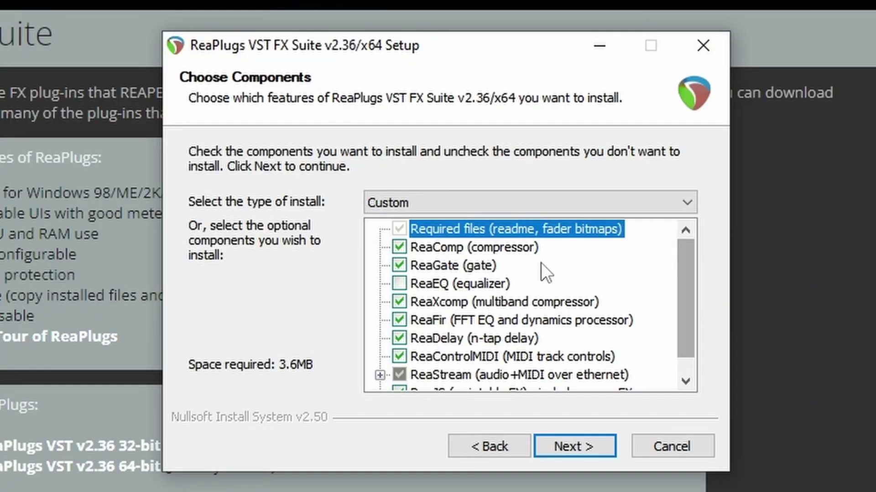
pyautogui.click(465, 248)
pyautogui.click(465, 265)
pyautogui.click(472, 284)
pyautogui.click(454, 302)
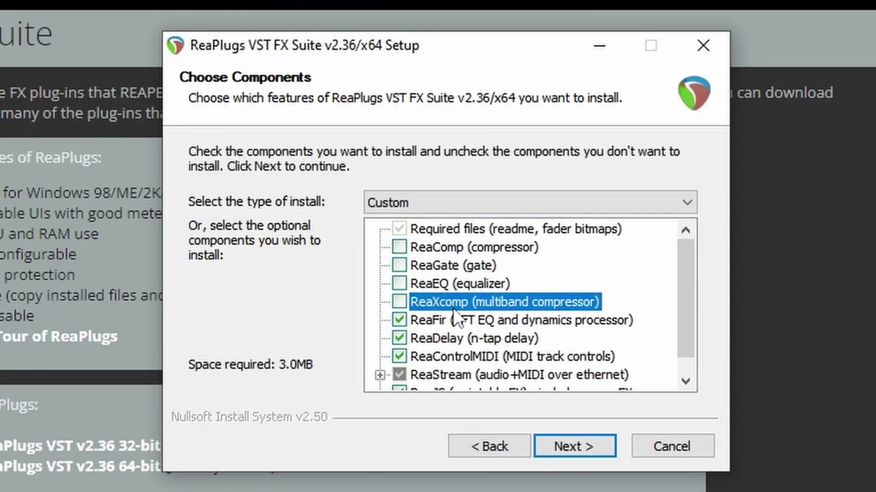
pyautogui.click(451, 320)
pyautogui.click(448, 338)
pyautogui.click(450, 357)
pyautogui.scroll(-1, 490, 362)
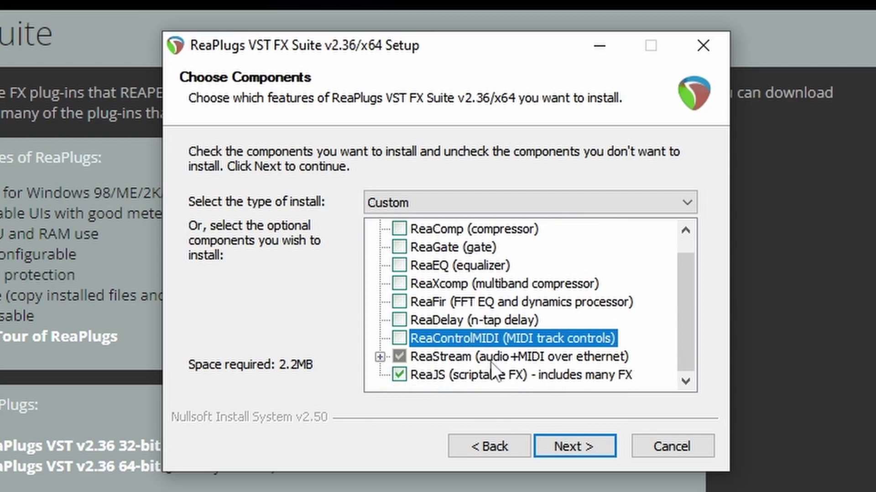
pyautogui.click(420, 375)
# - Include ReaStream with all its channel variants and continue to the install-location step
pyautogui.click(380, 357)
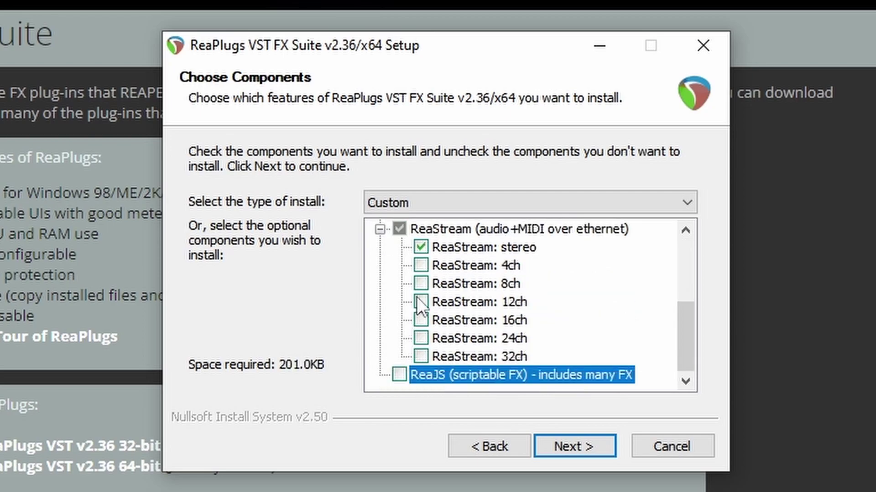
pyautogui.click(394, 224)
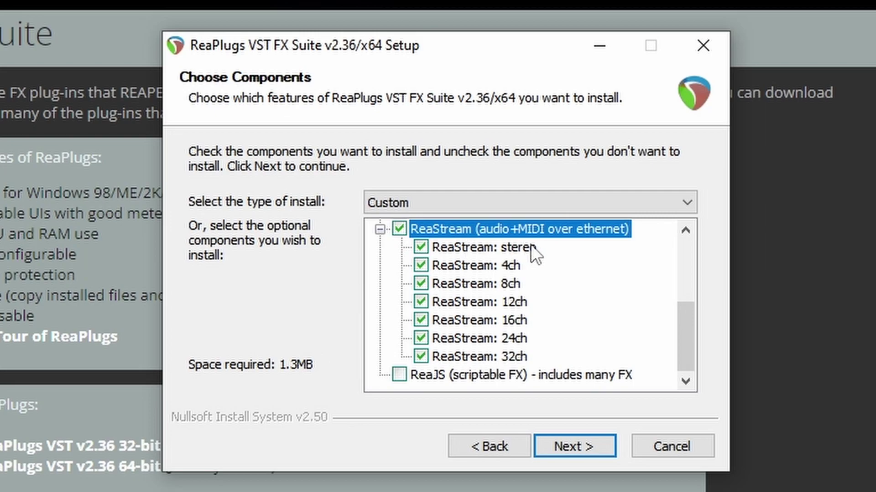
pyautogui.click(585, 455)
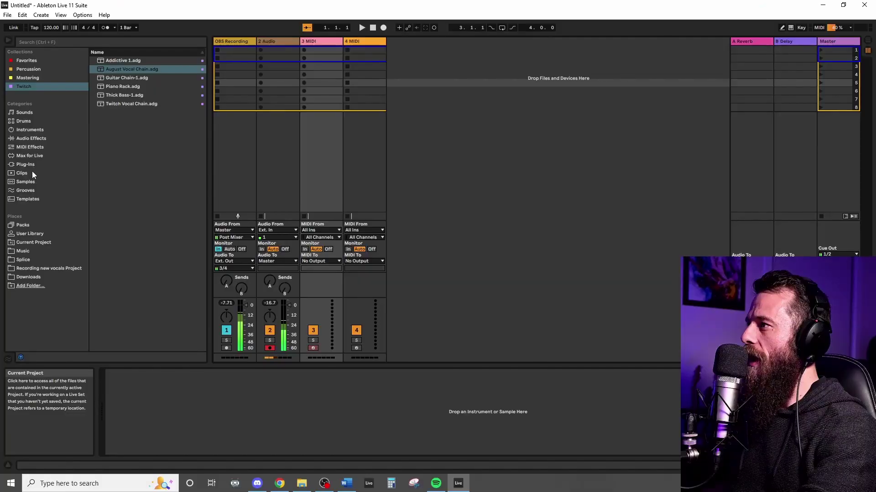
# - Install ReaStream into C:\Program Files\VSTPlugins\ReaPlugs
pyautogui.click(28, 165)
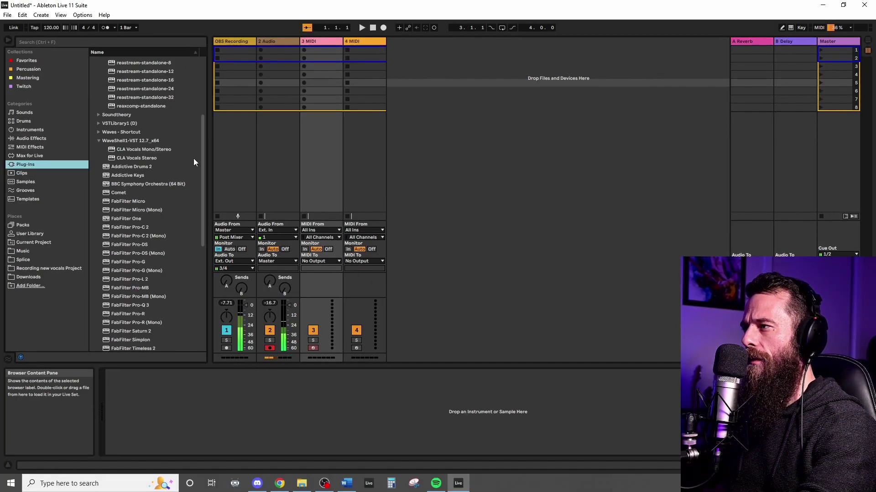
# - Load the reastream-standalone plug-in onto Ableton's Master track
pyautogui.scroll(3, 170, 190)
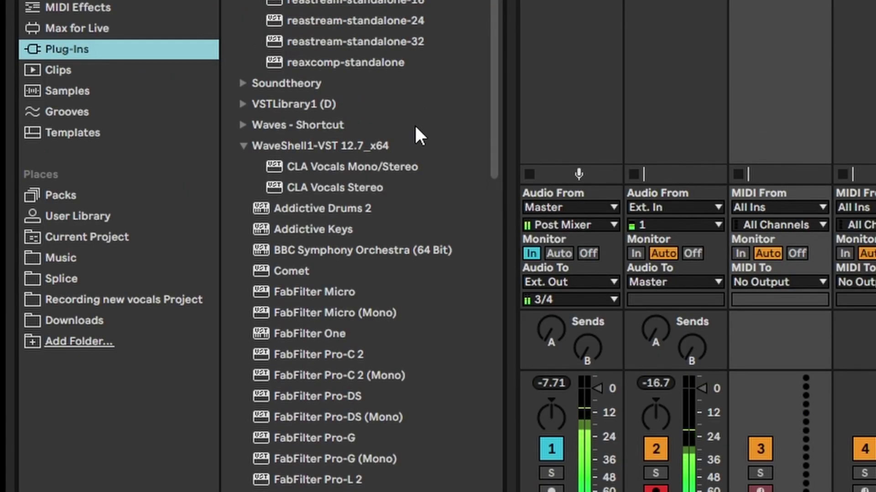
pyautogui.scroll(3, 415, 128)
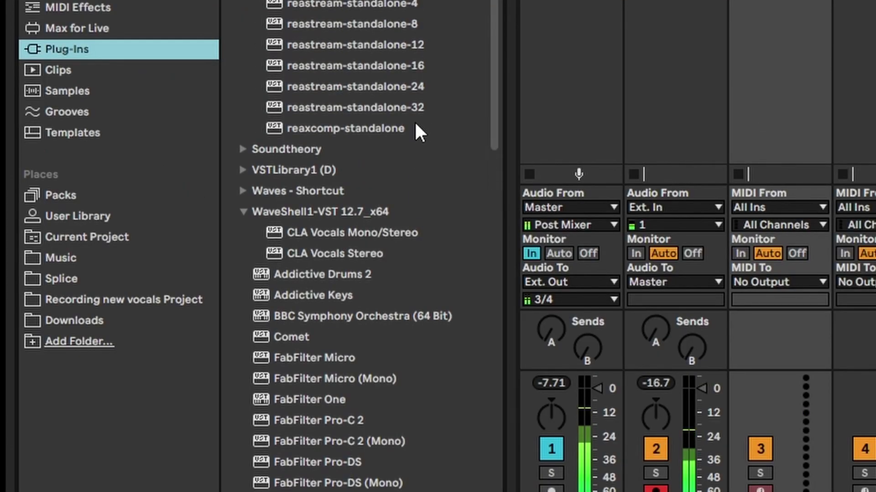
pyautogui.scroll(3, 417, 134)
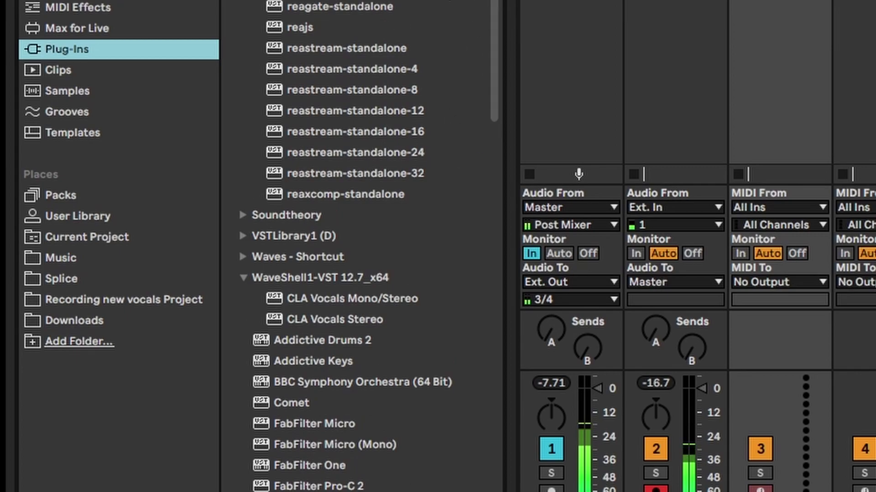
pyautogui.click(326, 48)
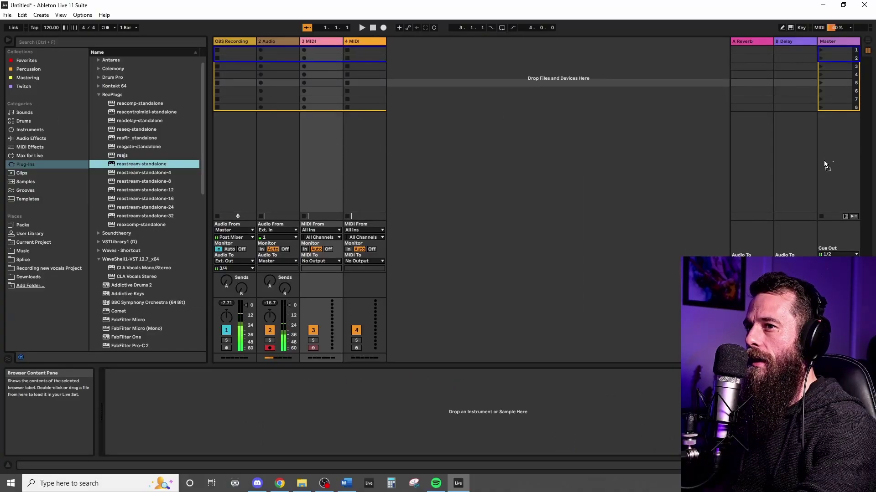
pyautogui.click(824, 160)
pyautogui.press('Return')
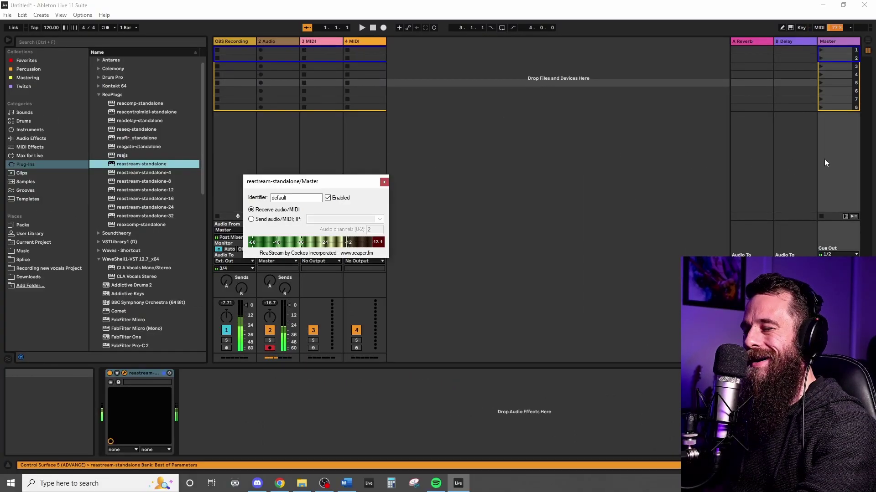
pyautogui.moveTo(322, 179); pyautogui.dragTo(550, 136)
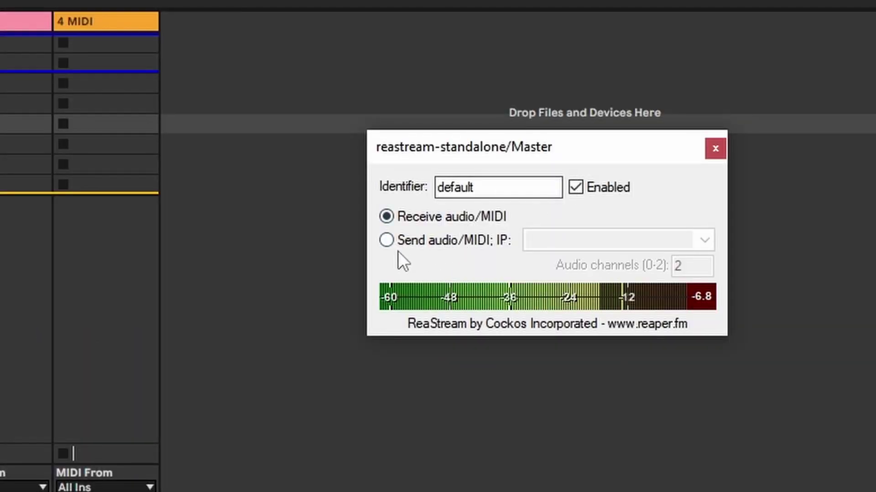
# - Set ReaStream to send audio/MIDI to local broadcast
pyautogui.click(403, 249)
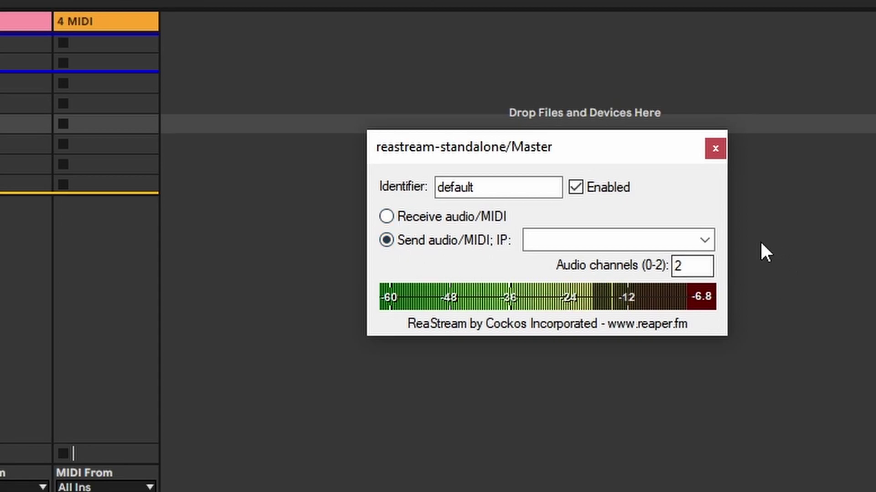
pyautogui.click(704, 240)
pyautogui.click(675, 276)
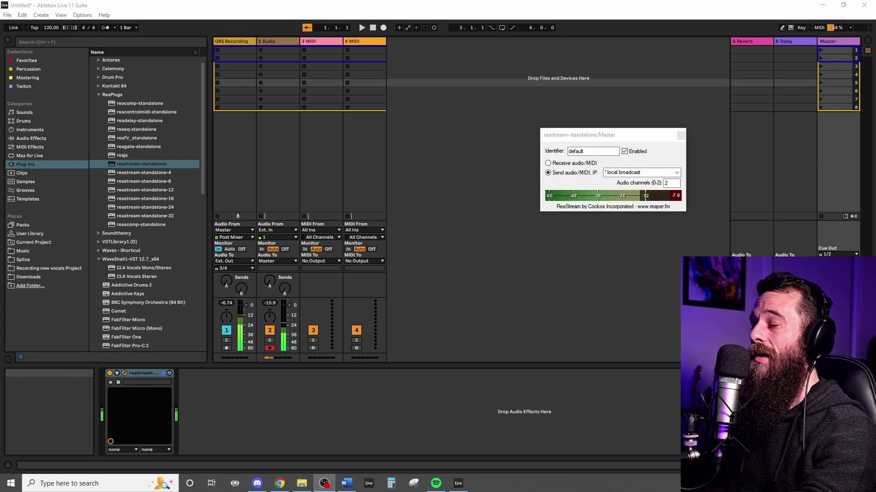
# - Replace the ReaStream identifier 'default' with 'Ableton'
pyautogui.click(545, 156)
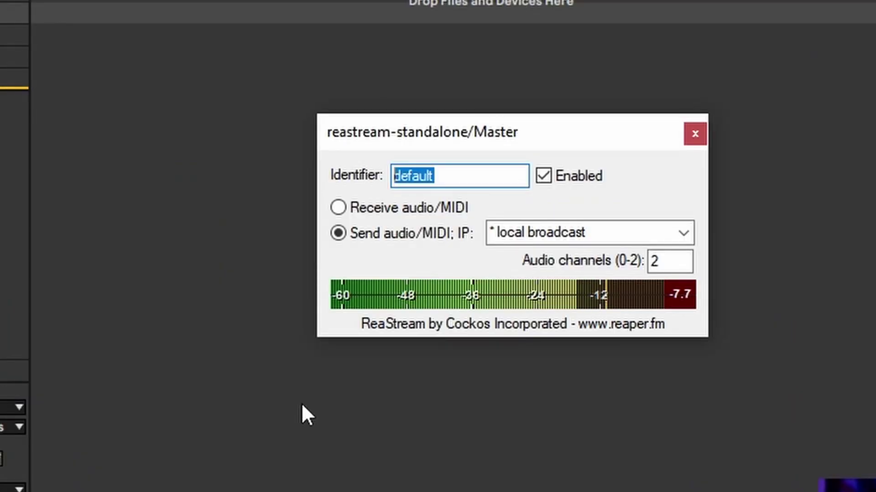
pyautogui.write('001')
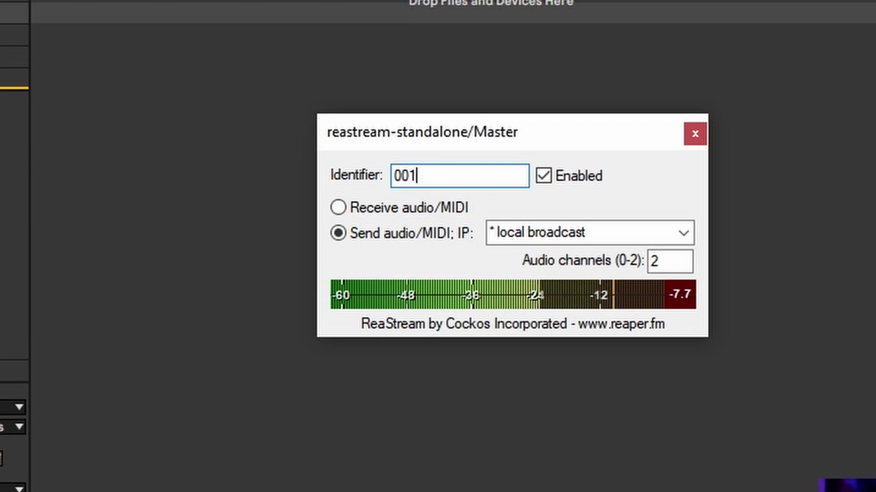
pyautogui.hotkey('ctrl', 'a')
pyautogui.write('abl')
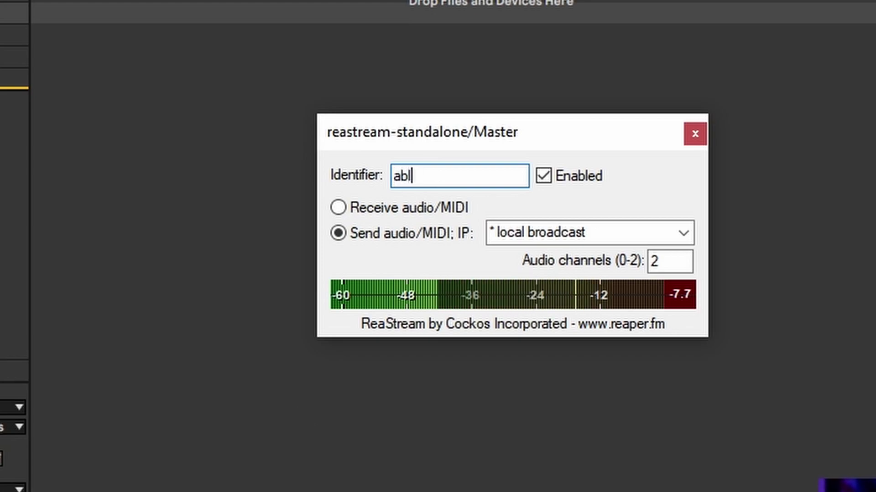
pyautogui.write('e')
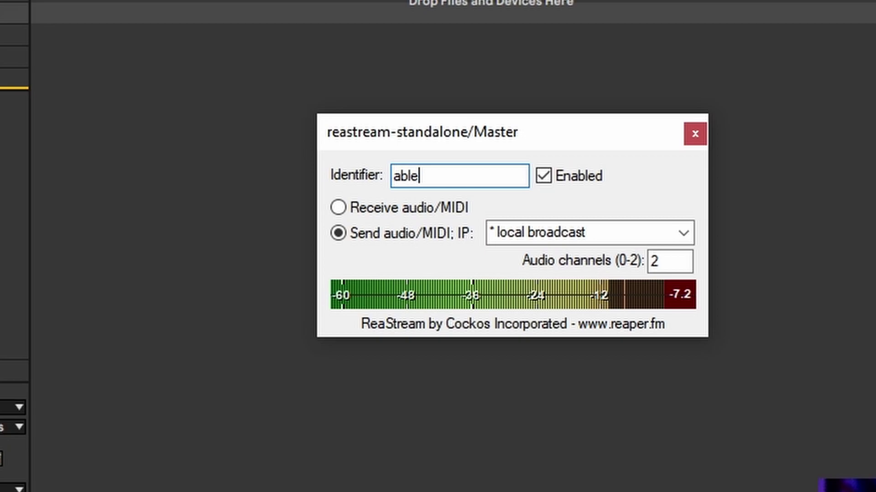
pyautogui.hotkey('ctrl', 'a')
pyautogui.write('Abk')
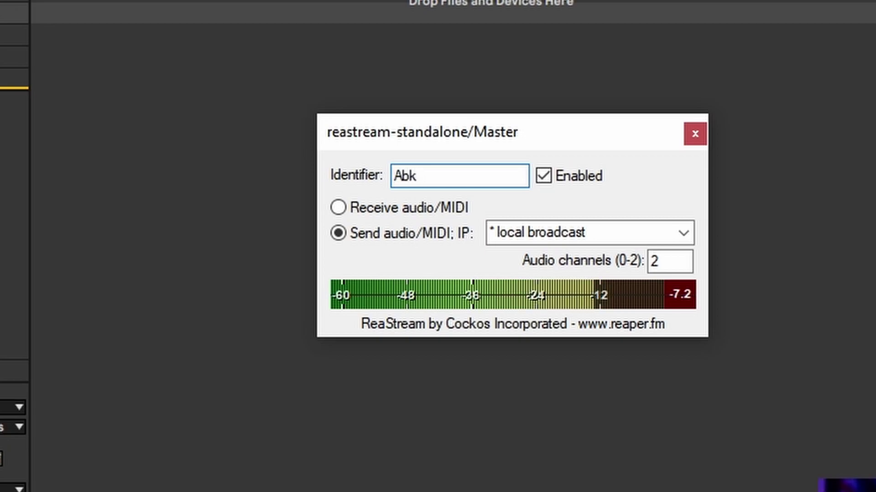
pyautogui.press('BackSpace')
pyautogui.write('le')
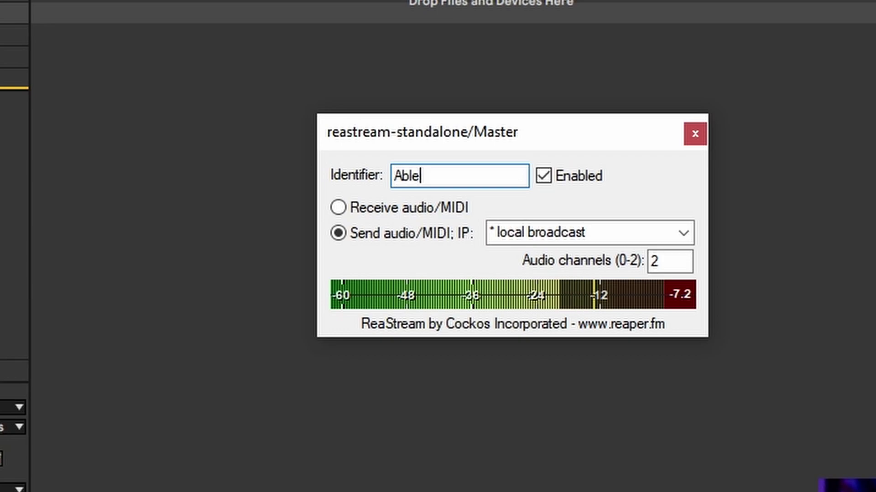
pyautogui.write('ton')
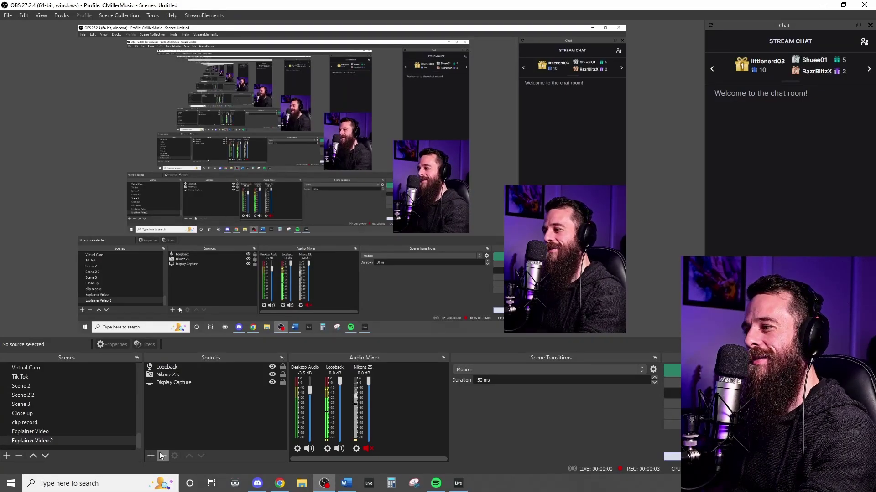
# - Add an Audio Input Capture source on the Default device and mute it in the mixer
pyautogui.click(151, 456)
pyautogui.click(152, 456)
pyautogui.click(152, 456)
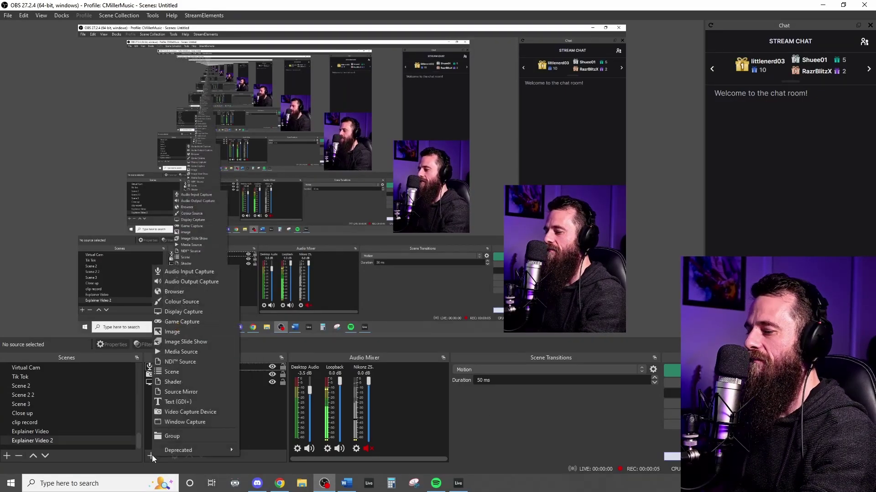
pyautogui.click(204, 271)
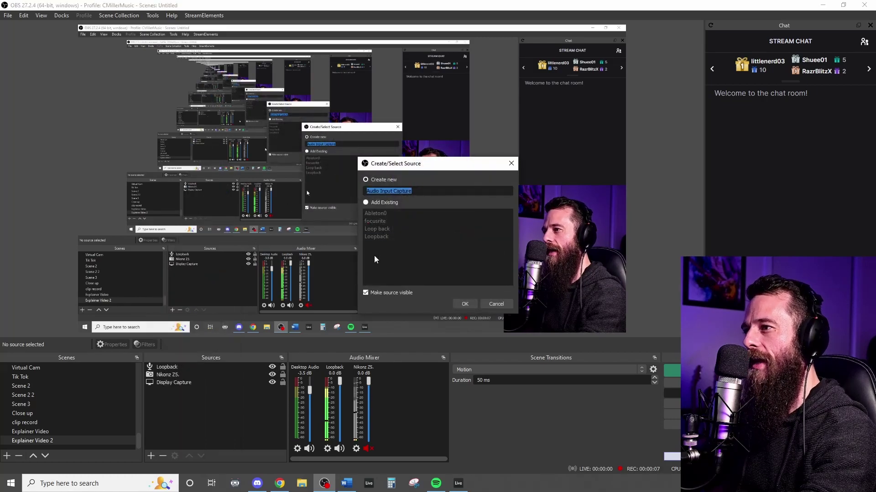
pyautogui.click(470, 303)
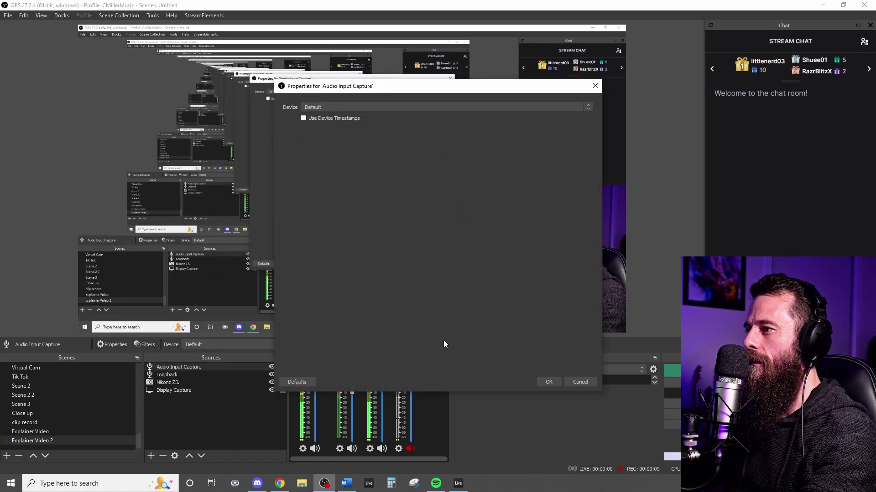
pyautogui.click(547, 381)
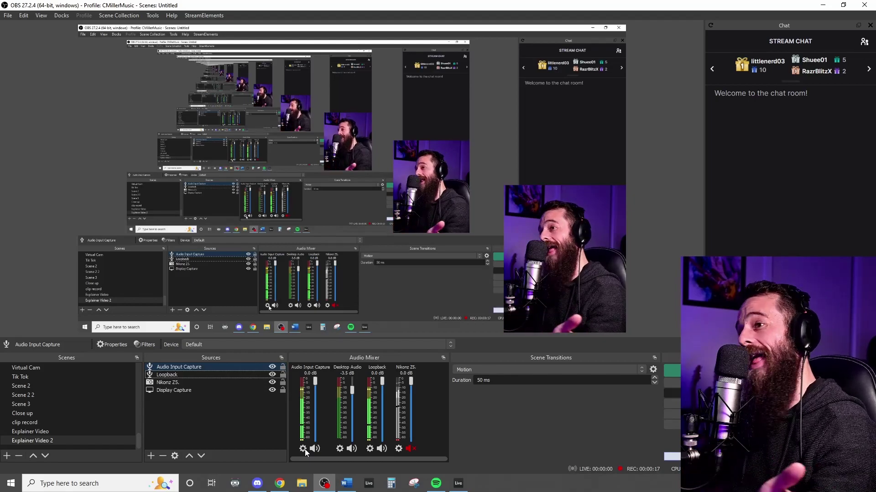
pyautogui.click(319, 449)
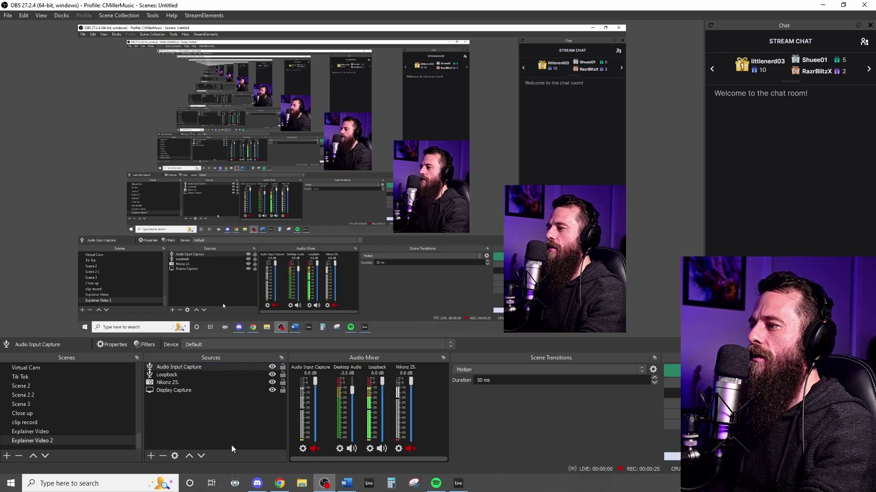
pyautogui.click(206, 367)
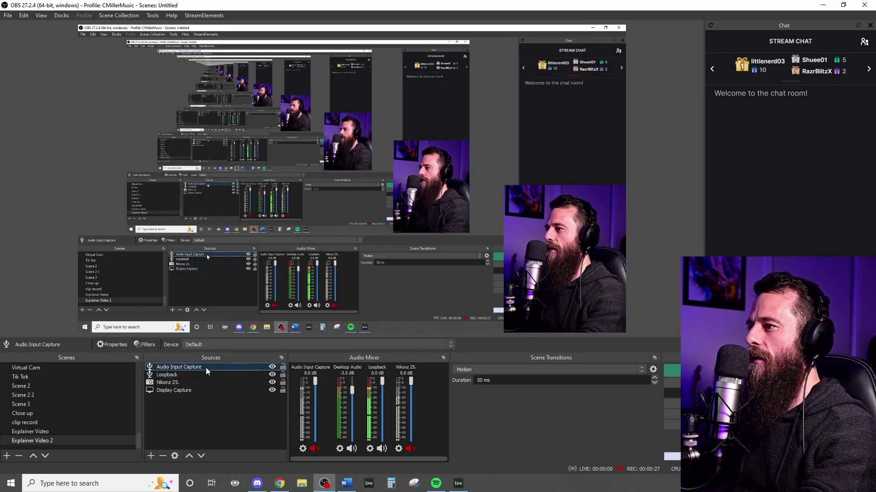
pyautogui.rightClick(206, 367)
pyautogui.click(231, 363)
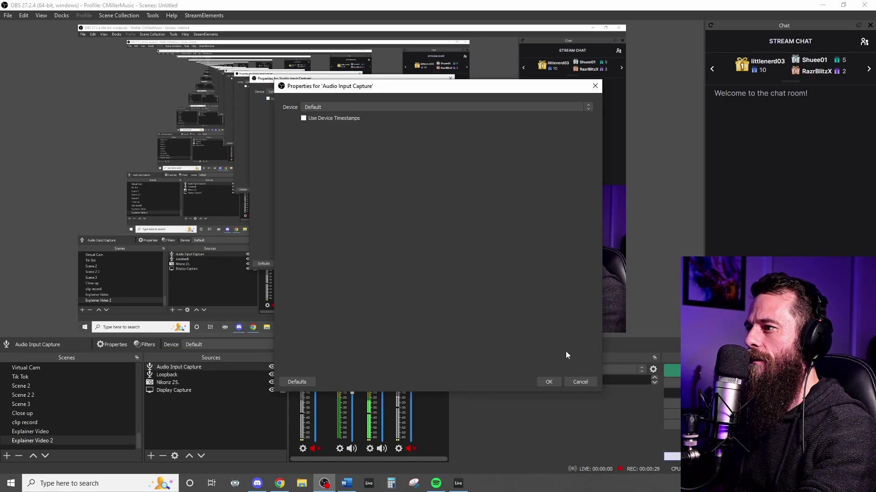
pyautogui.click(579, 382)
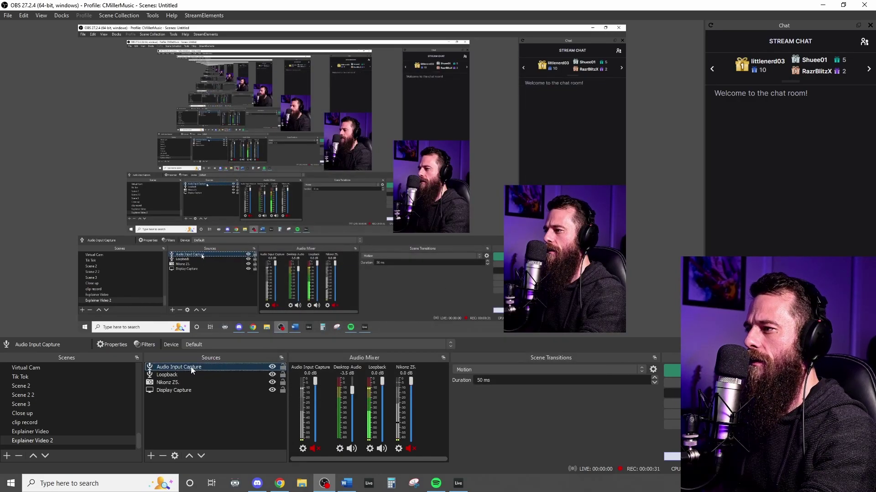
pyautogui.rightClick(197, 367)
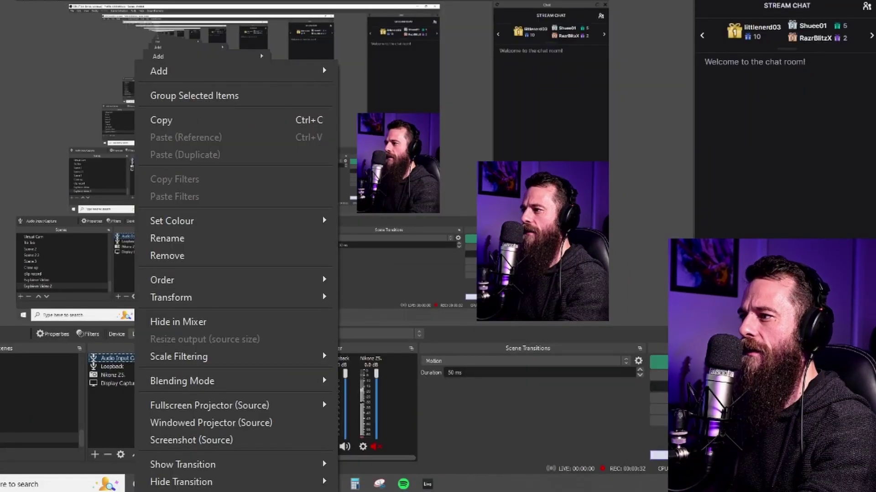
pyautogui.click(286, 449)
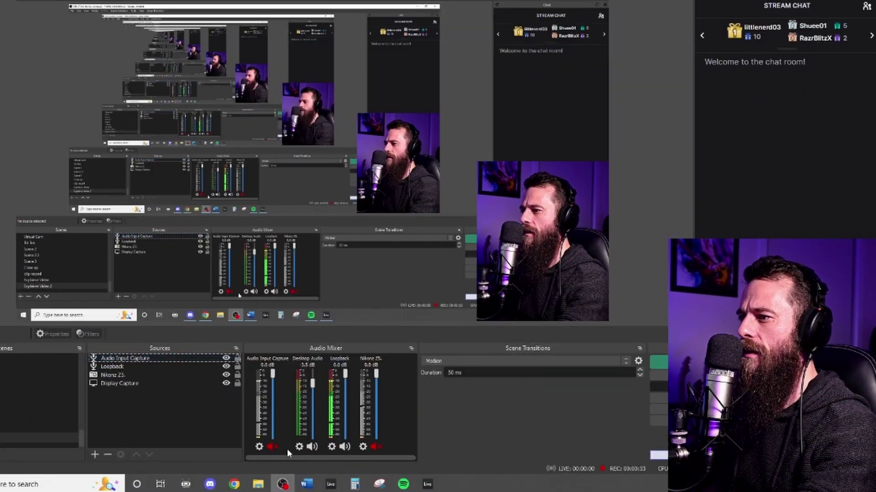
pyautogui.click(258, 447)
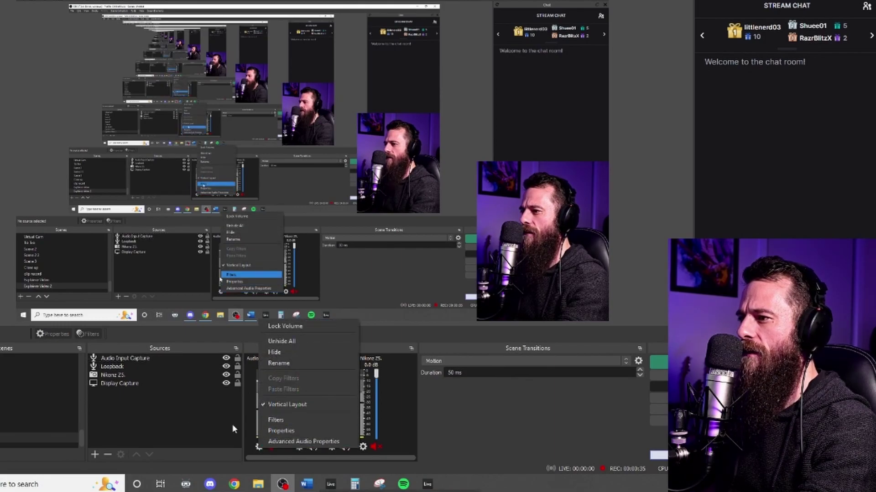
pyautogui.click(95, 342)
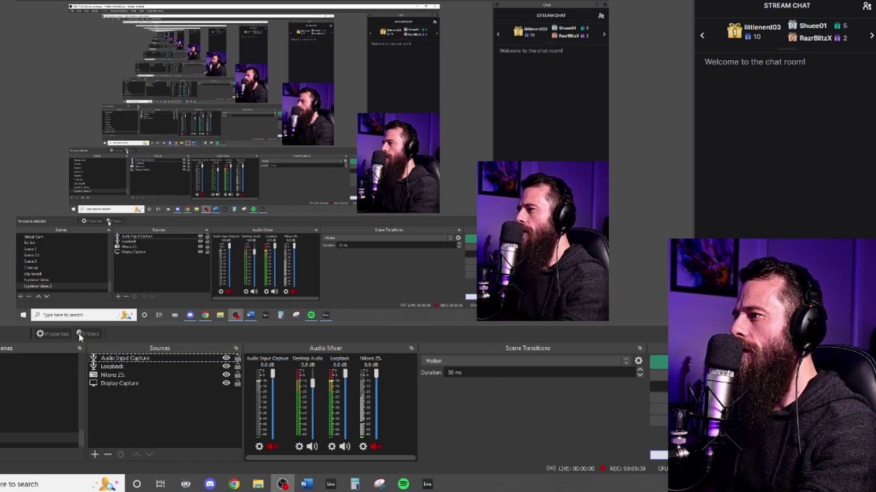
# - Add a VST 2.x Plug-in filter named 'reastream' to Audio Input Capture
pyautogui.click(113, 357)
pyautogui.click(146, 344)
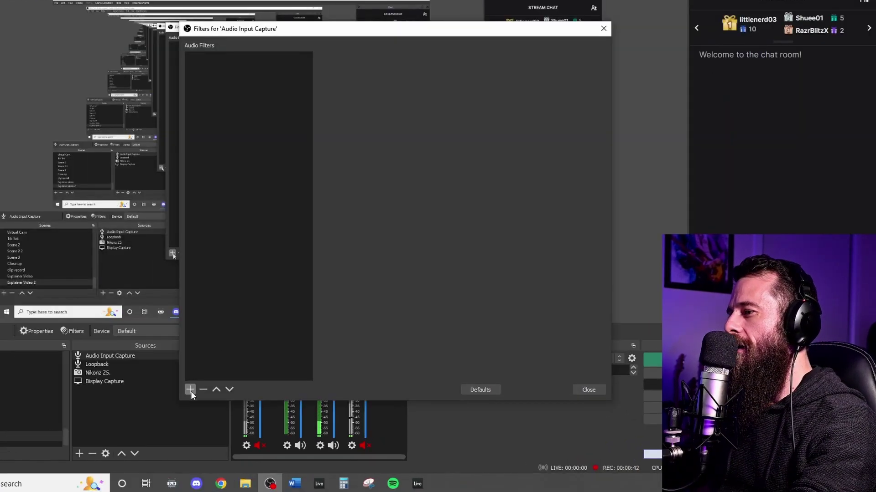
pyautogui.click(251, 397)
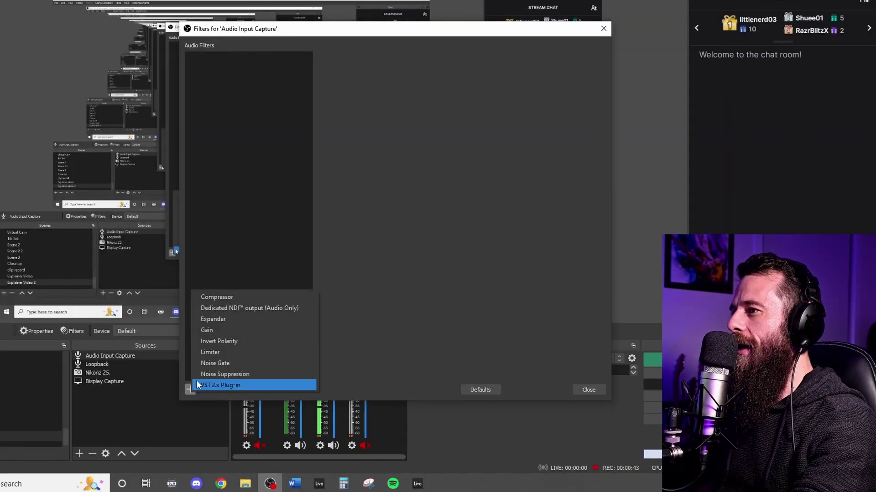
pyautogui.click(233, 386)
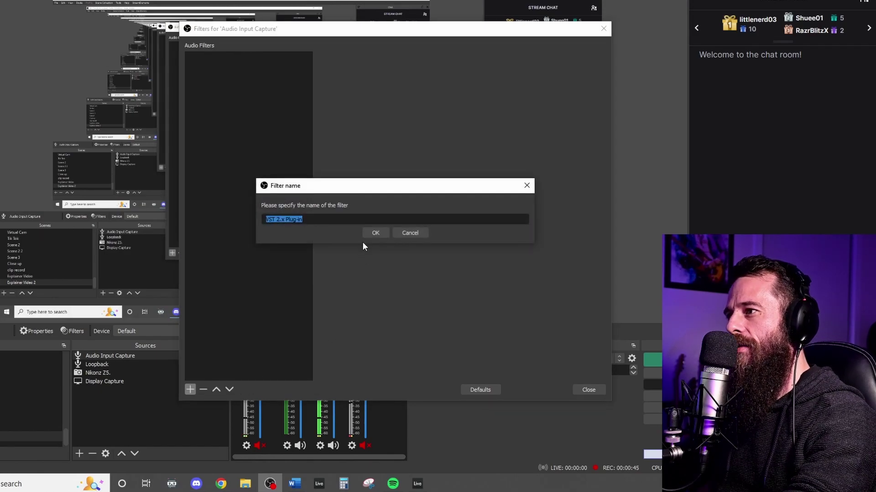
pyautogui.write('res')
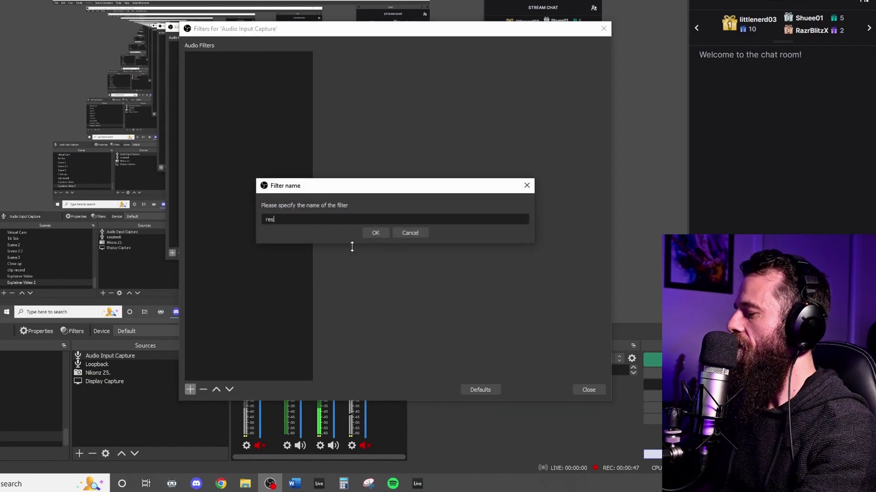
pyautogui.press('BackSpace')
pyautogui.write('astream')
pyautogui.press('Return')
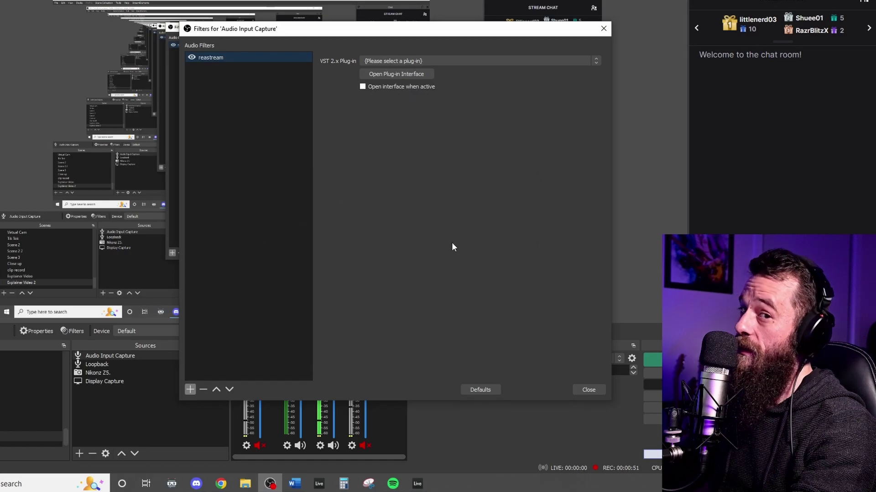
# - Choose reastream-standalone as the filter's VST plug-in
pyautogui.click(423, 63)
pyautogui.moveTo(595, 166); pyautogui.dragTo(595, 286)
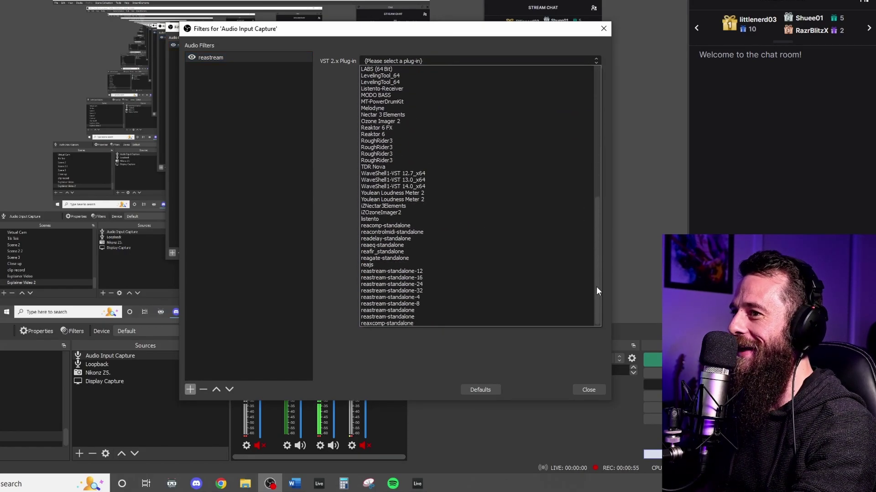
pyautogui.click(473, 310)
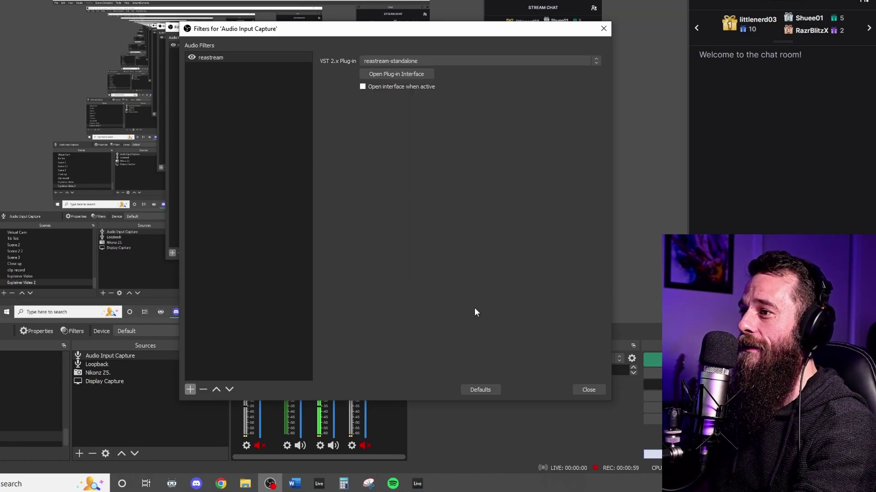
# - Set the OBS reastream receiver's identifier to 'Ableton'
pyautogui.click(412, 73)
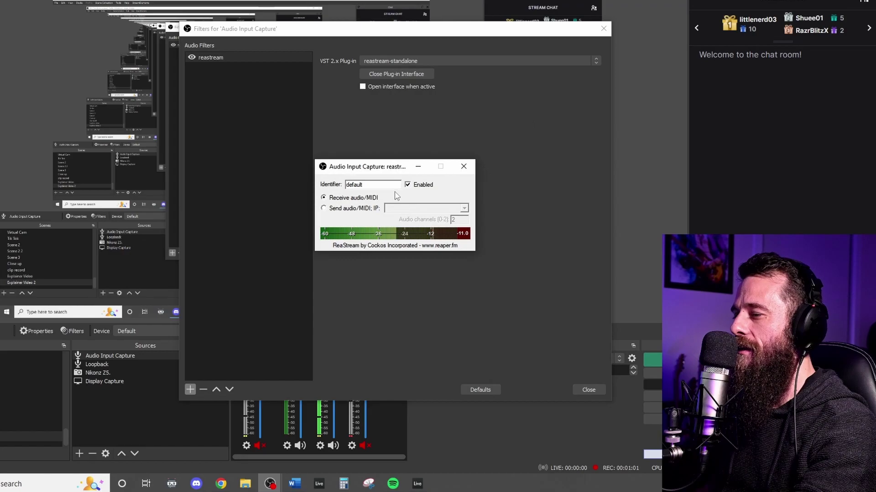
pyautogui.moveTo(402, 168); pyautogui.dragTo(435, 142)
pyautogui.doubleClick(390, 160)
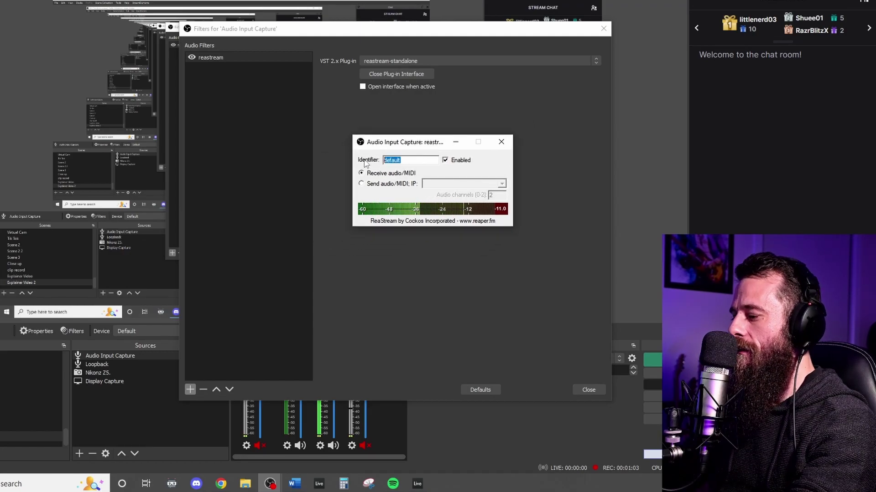
pyautogui.write('Ableton')
pyautogui.click(466, 276)
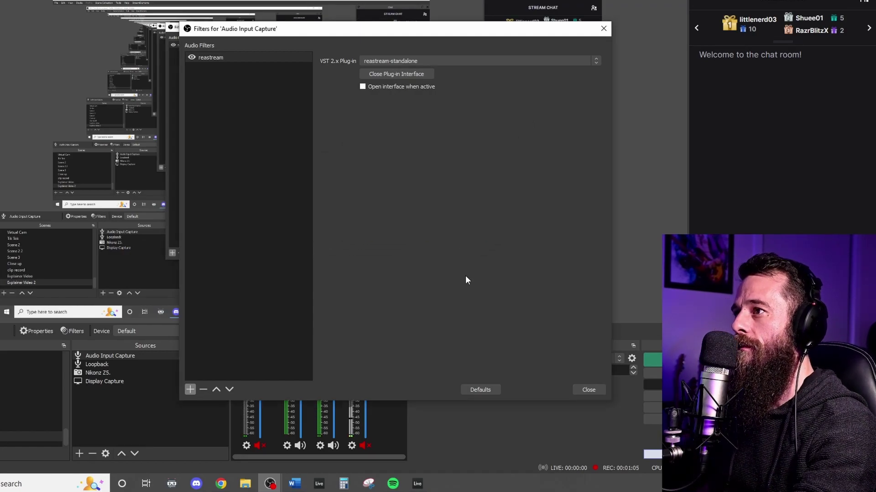
# - Check the identifier on Ableton's Master-track ReaStream sender
pyautogui.click(417, 484)
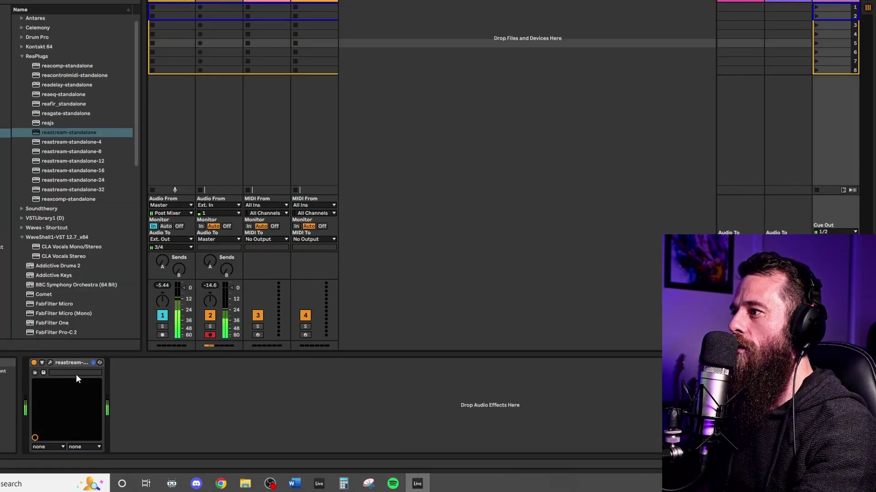
pyautogui.click(49, 363)
pyautogui.moveTo(516, 65); pyautogui.dragTo(537, 118)
pyautogui.click(541, 237)
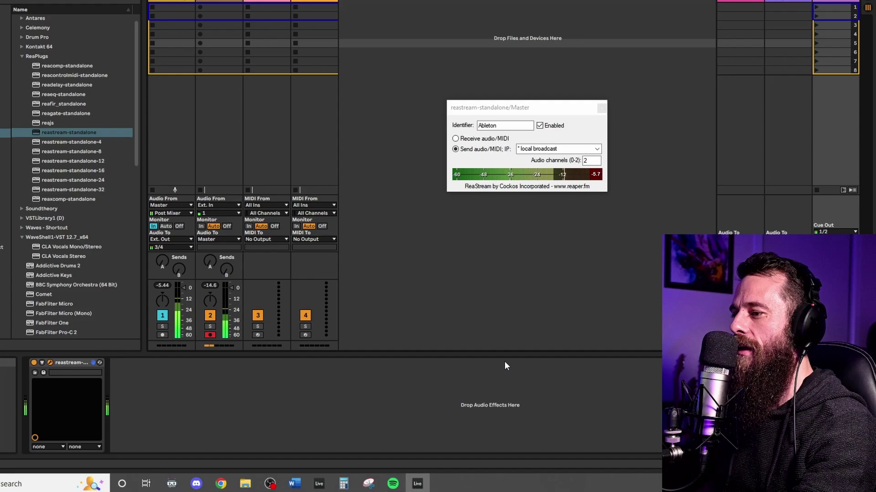
# - Review the OBS reastream receiver settings and close its plug-in window
pyautogui.moveTo(270, 484)
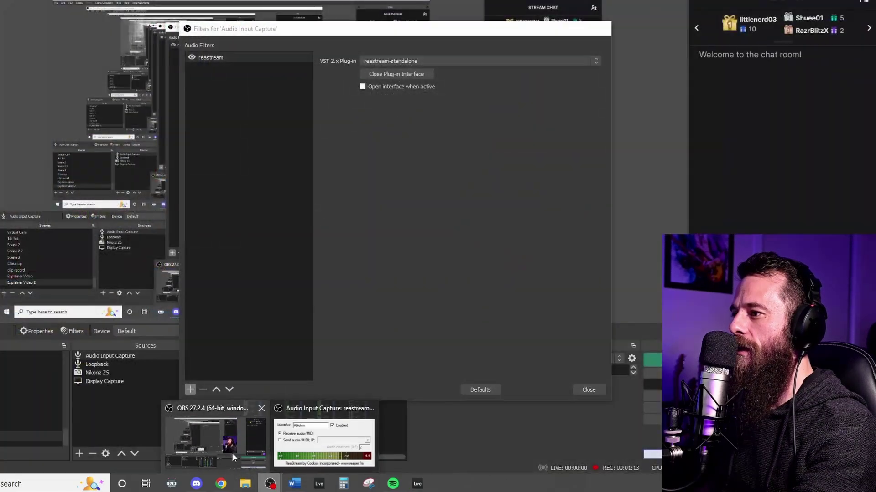
pyautogui.click(233, 450)
pyautogui.click(414, 76)
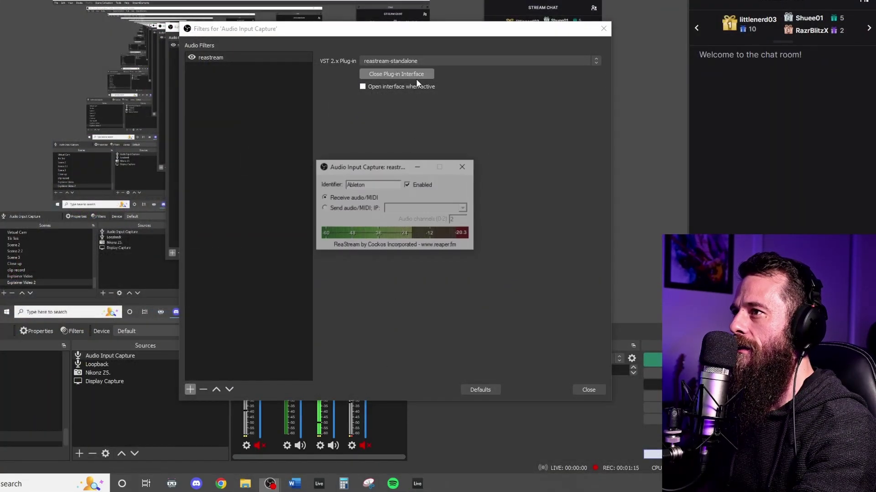
pyautogui.moveTo(351, 168); pyautogui.dragTo(391, 133)
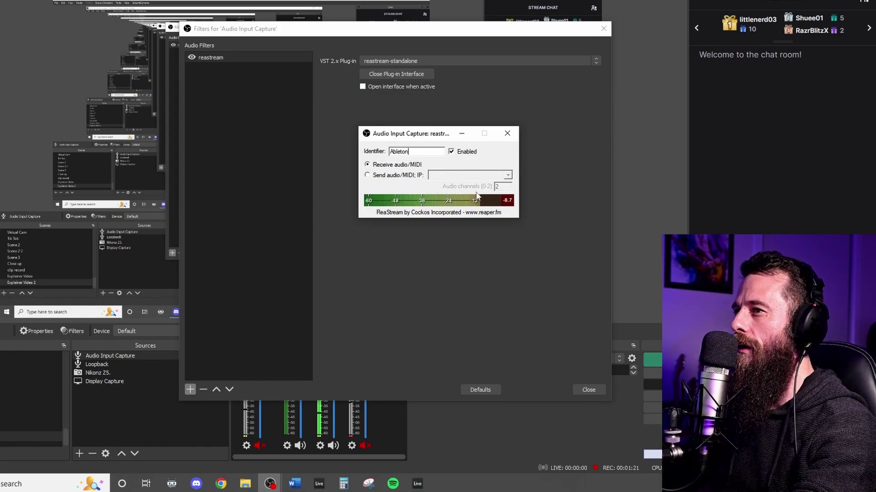
pyautogui.click(506, 133)
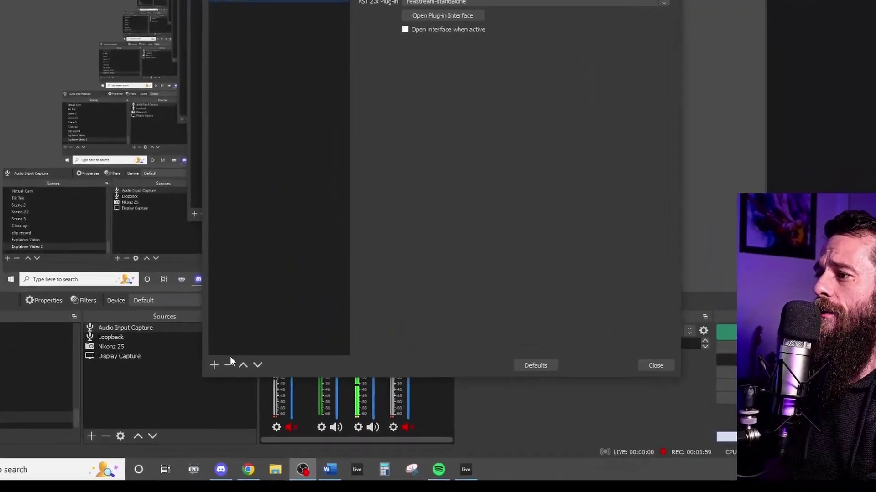
# - Add a Gain filter, move it above reastream and set it to -30.00 dB
pyautogui.click(245, 391)
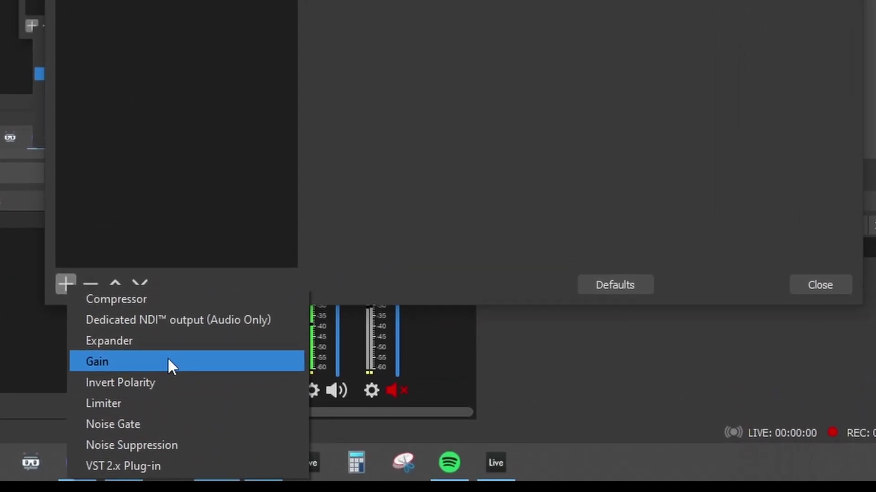
pyautogui.click(168, 362)
pyautogui.click(429, 360)
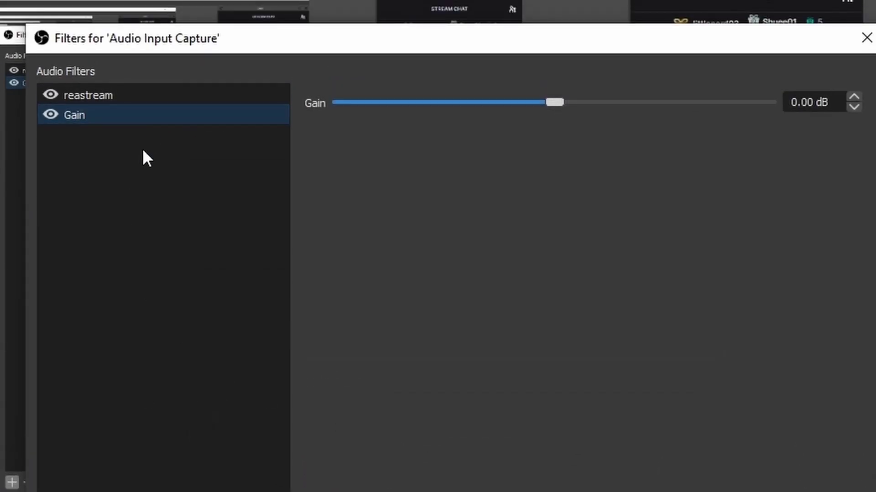
pyautogui.moveTo(85, 115); pyautogui.dragTo(84, 97)
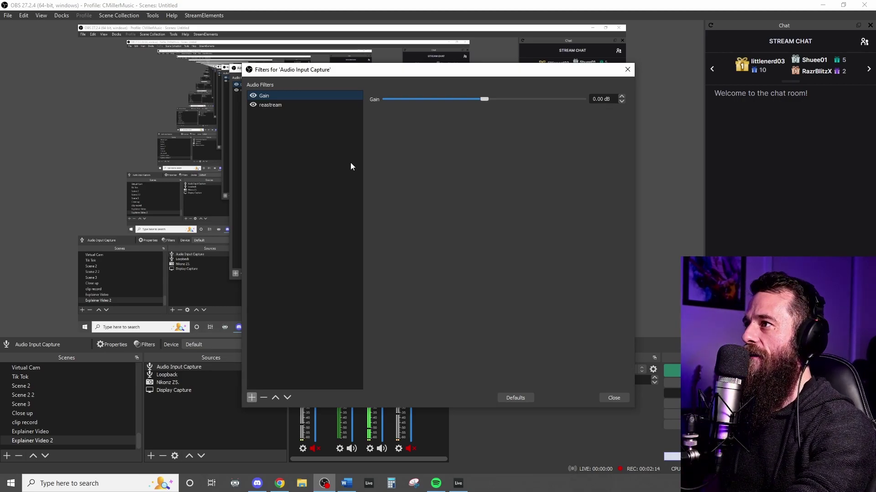
pyautogui.moveTo(467, 100); pyautogui.dragTo(382, 100)
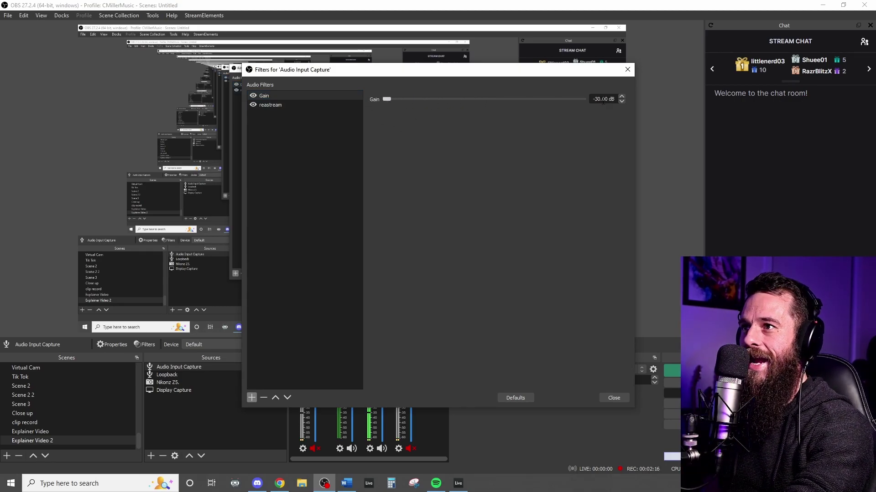
pyautogui.click(251, 398)
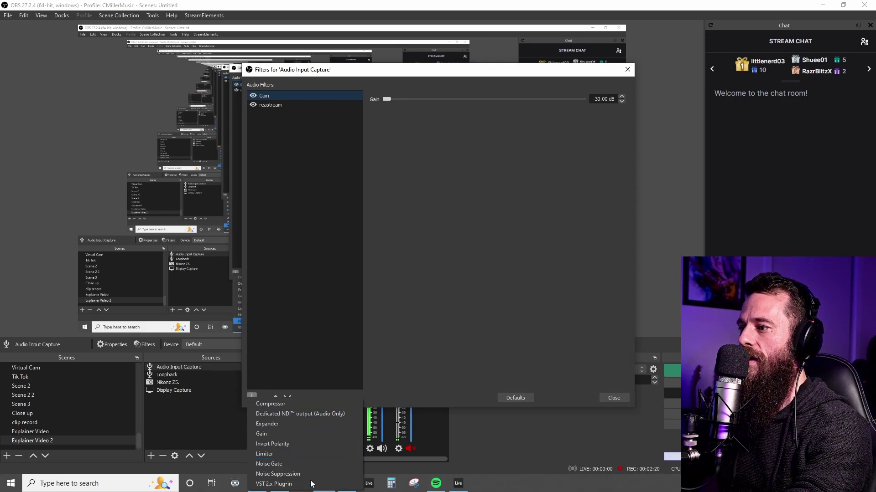
# - Add Gain 2 at -30.00 dB above reastream, verify the filters and close the window
pyautogui.click(317, 433)
pyautogui.click(418, 256)
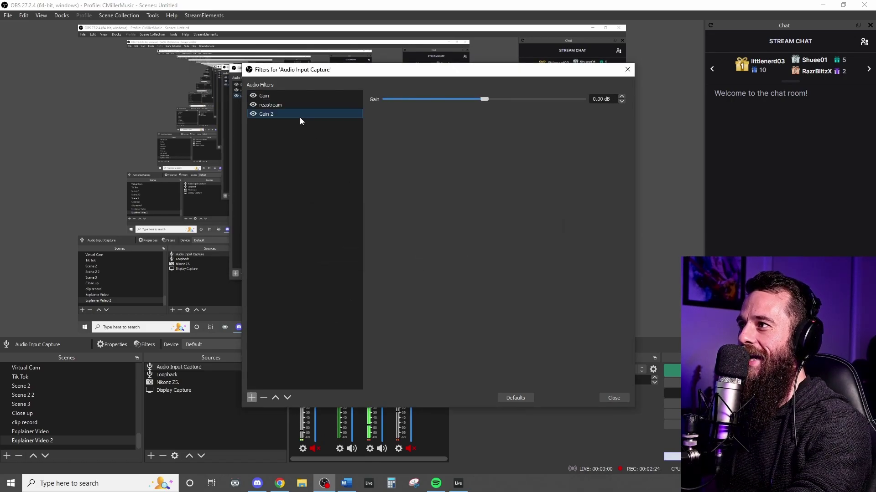
pyautogui.click(276, 398)
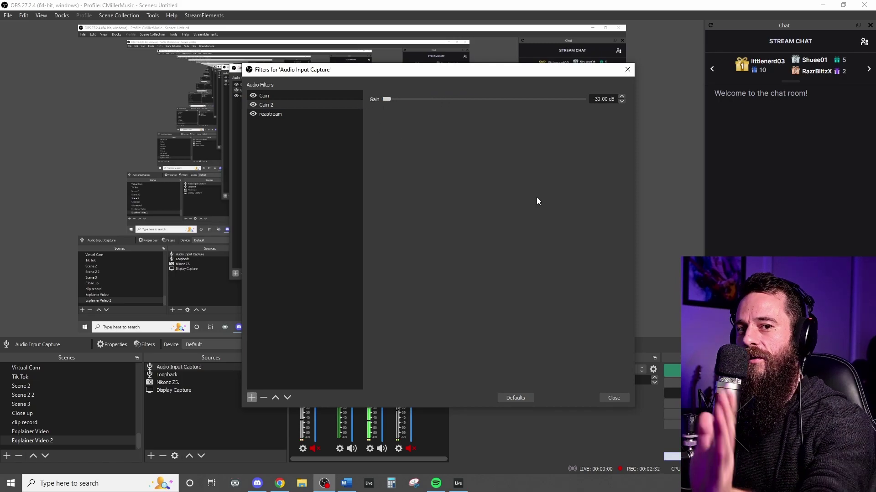
pyautogui.click(272, 113)
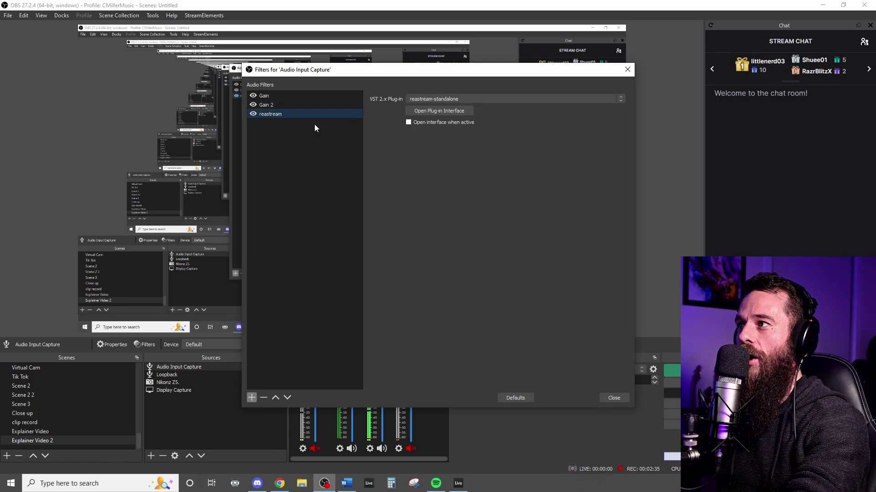
pyautogui.click(302, 95)
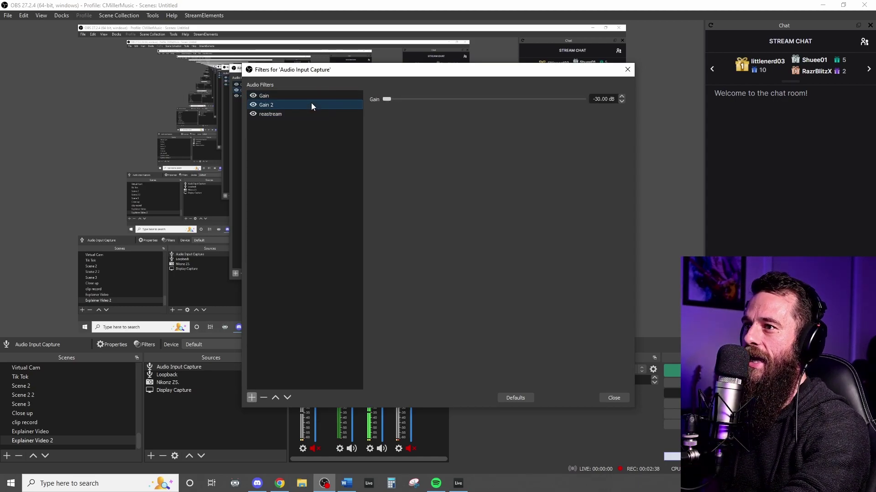
pyautogui.click(300, 116)
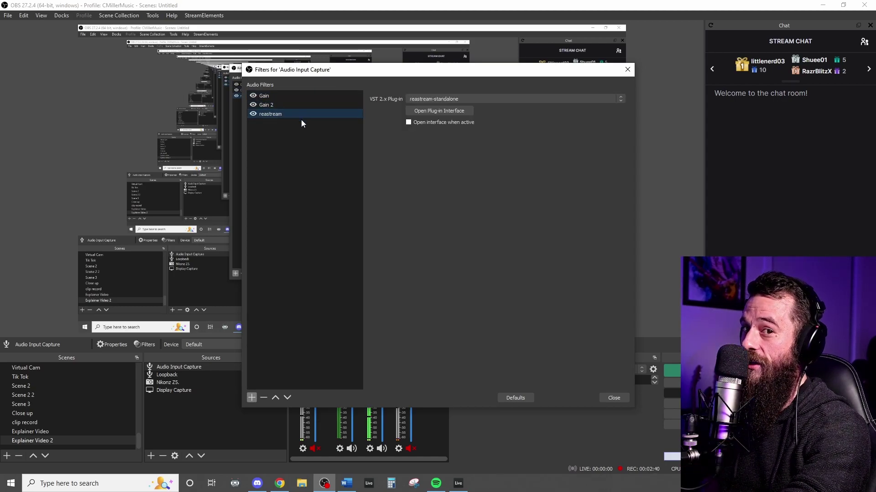
pyautogui.click(613, 398)
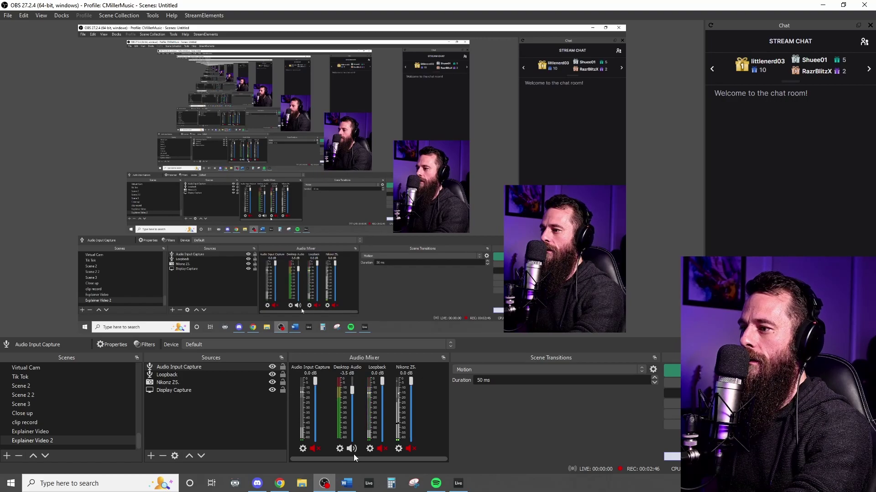
# - Turn track 2's Send A to the reverb return fully up in Ableton, then return to OBS
pyautogui.click(459, 484)
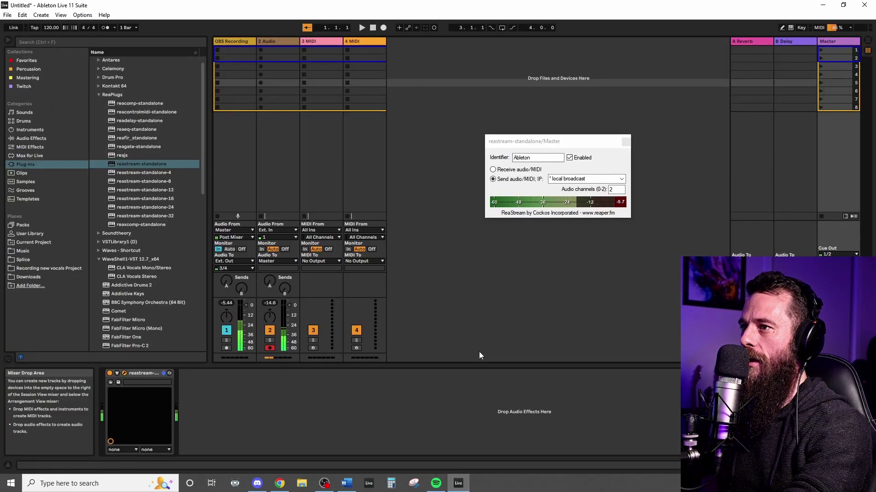
pyautogui.moveTo(568, 142); pyautogui.dragTo(529, 106)
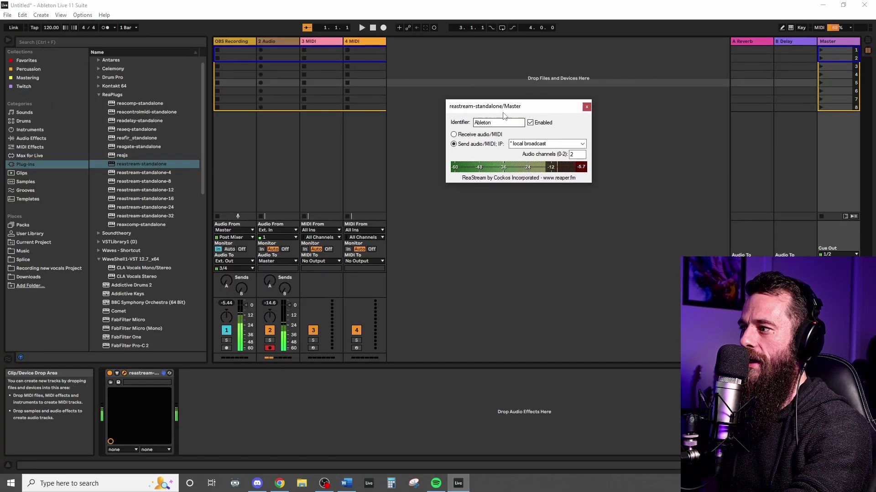
pyautogui.click(266, 285)
pyautogui.moveTo(267, 285); pyautogui.dragTo(266, 255)
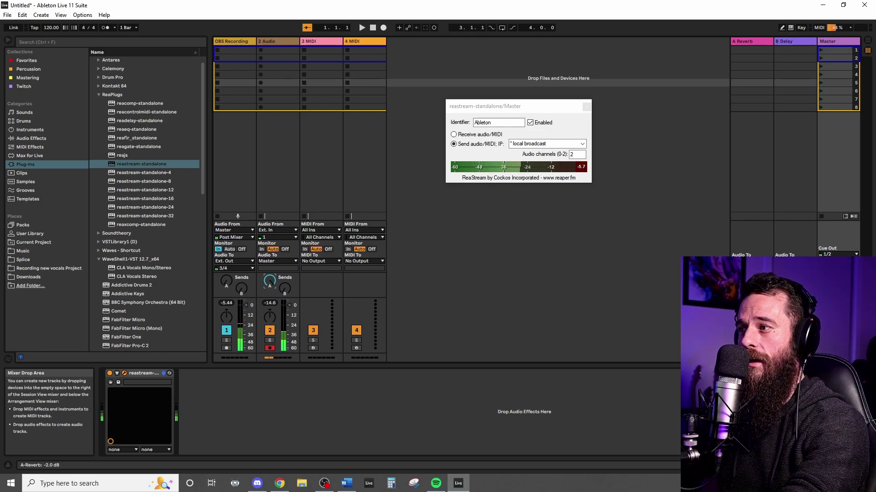
pyautogui.click(324, 482)
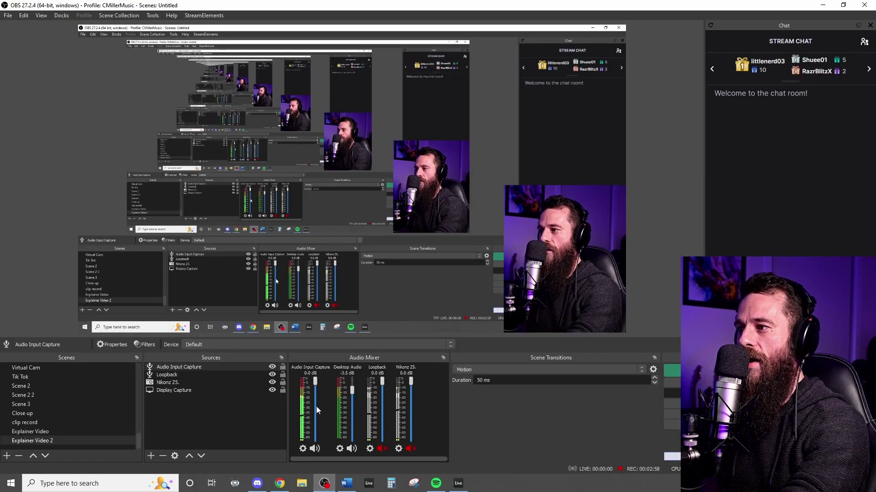